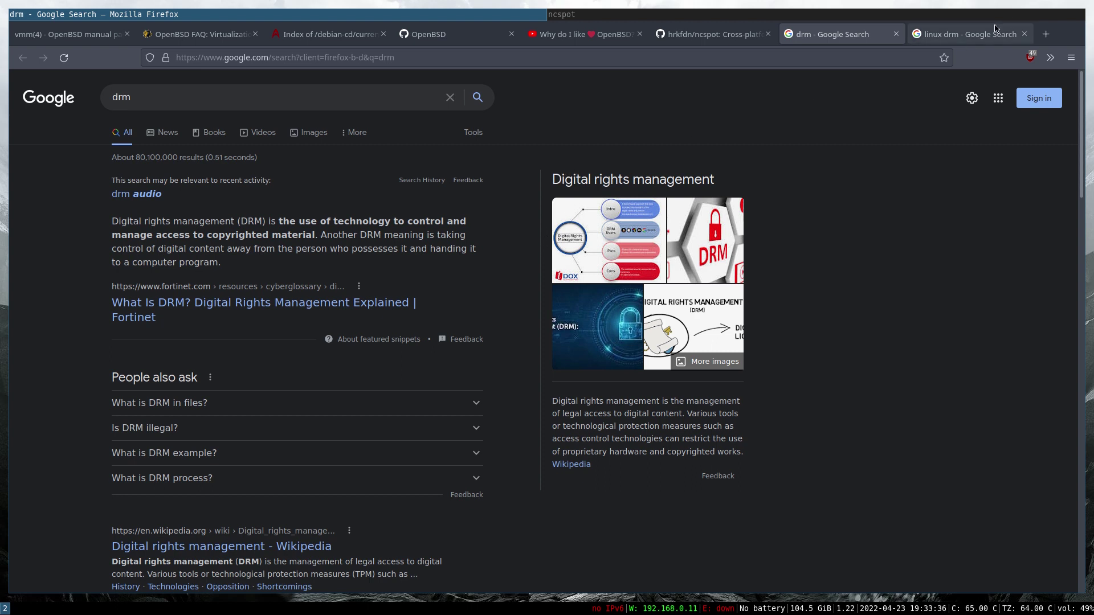
Review the "linux drm" and "drm" search results, and switch to the YouTube comment mentioning ncspot.
left_click(973, 36)
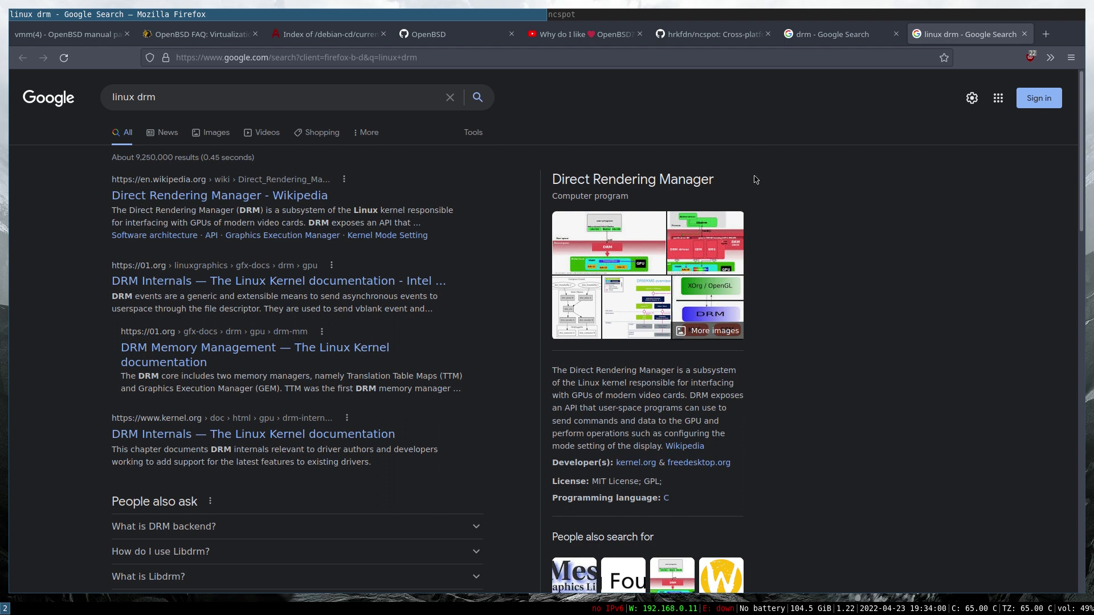
left_click(821, 36)
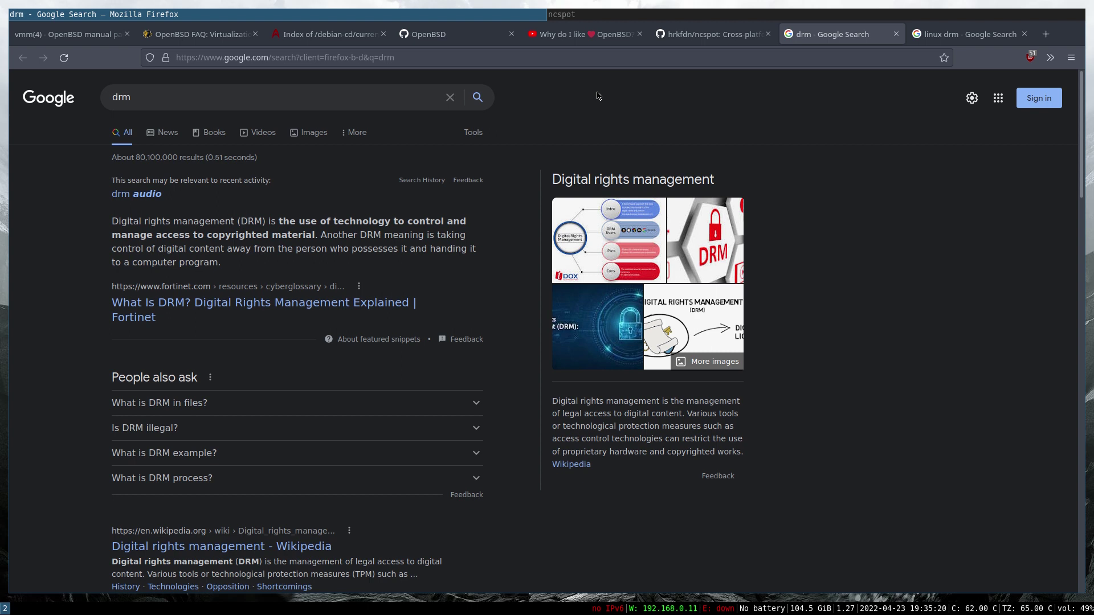
left_click(587, 44)
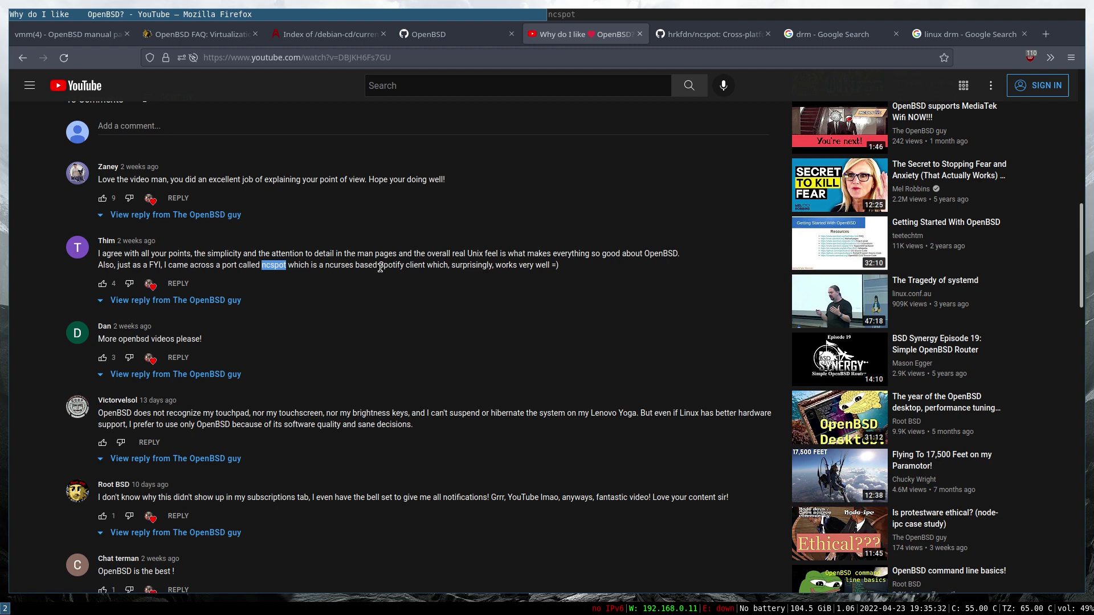
Read the ncspot GitHub page through its packaging status table and description, and open the README screenshot full size.
left_click(685, 37)
scroll(447, 285, "up", 5)
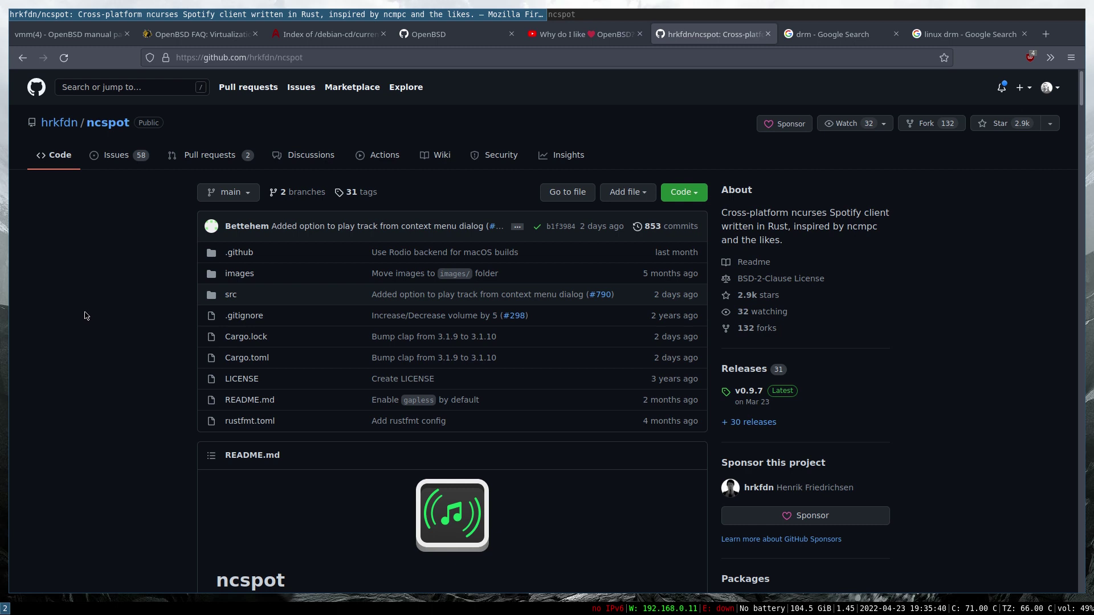
scroll(85, 315, "down", 2)
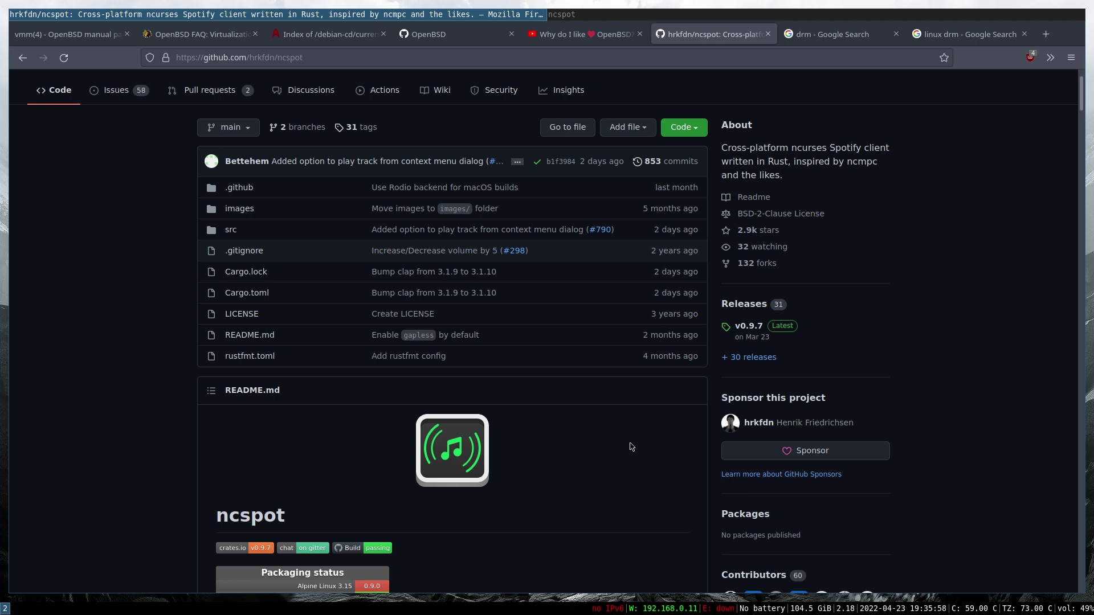
scroll(631, 447, "down", 5)
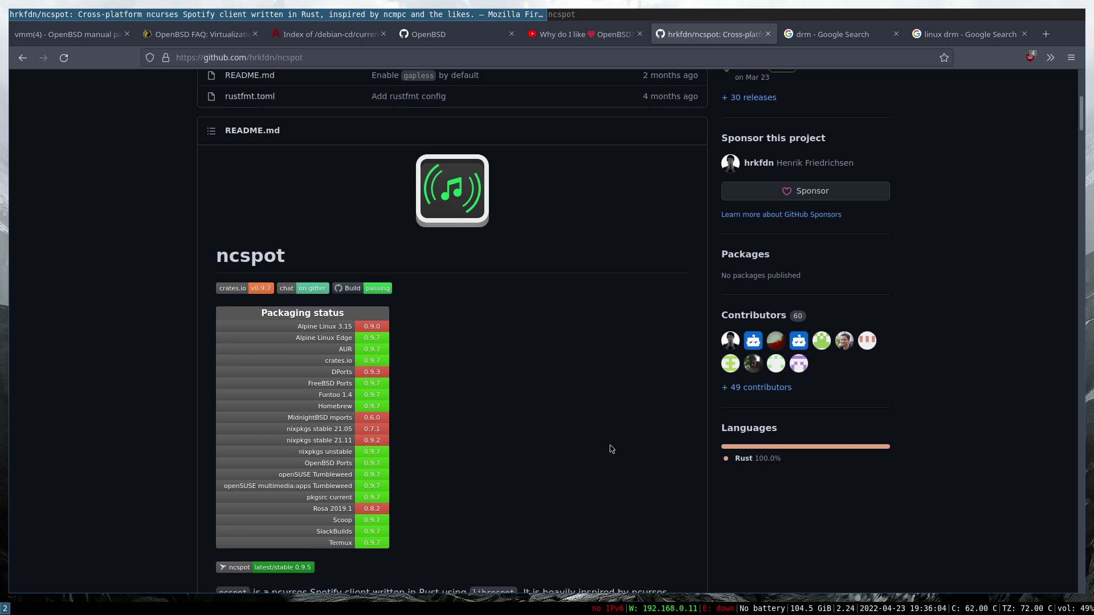
scroll(611, 450, "down", 2)
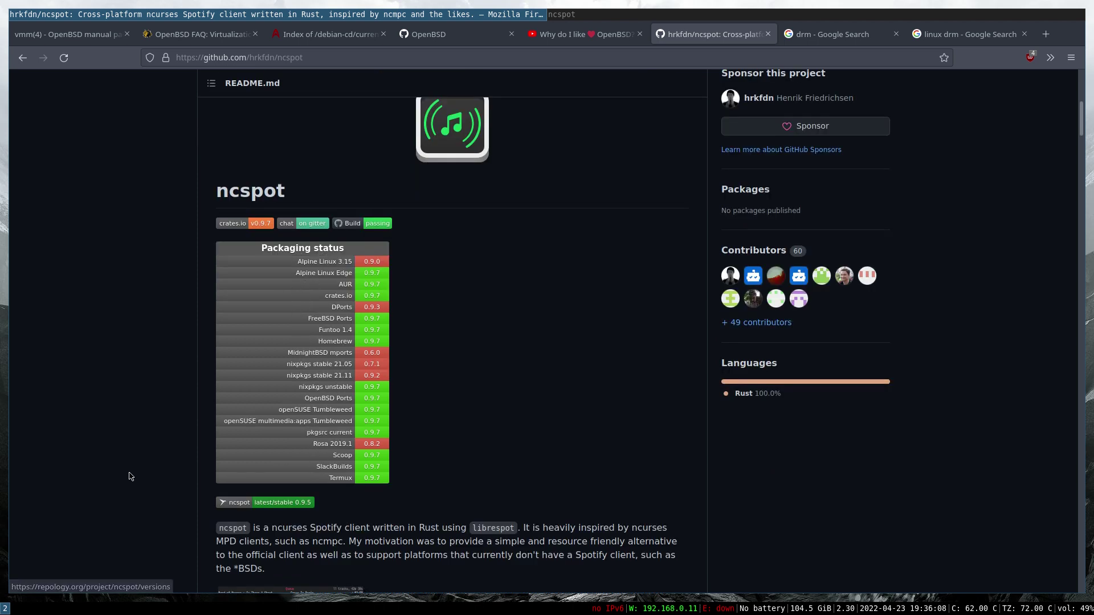
scroll(159, 449, "down", 2)
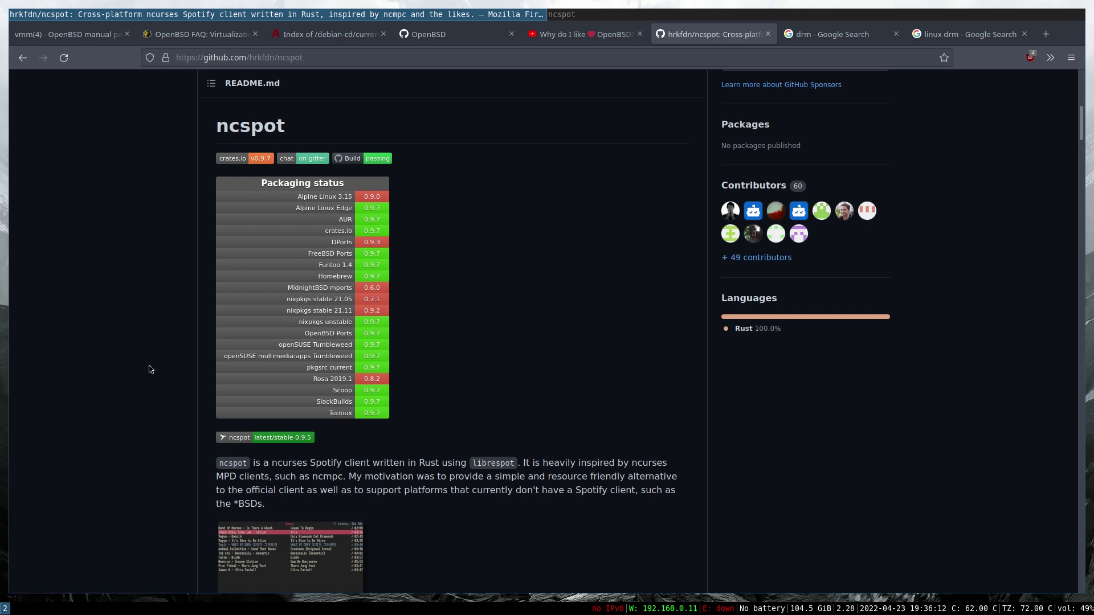
scroll(188, 384, "down", 2)
scroll(188, 384, "down", 6)
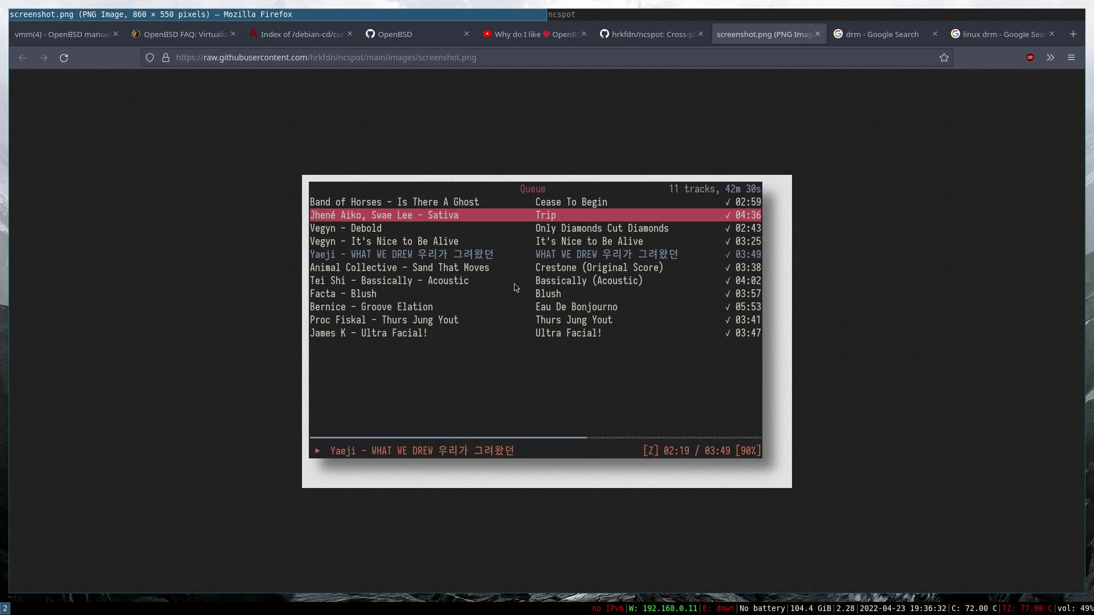
Return to the ncspot README and examine the Resource Footprint Comparison table, highlighting ncspot's total memory value.
left_click(636, 34)
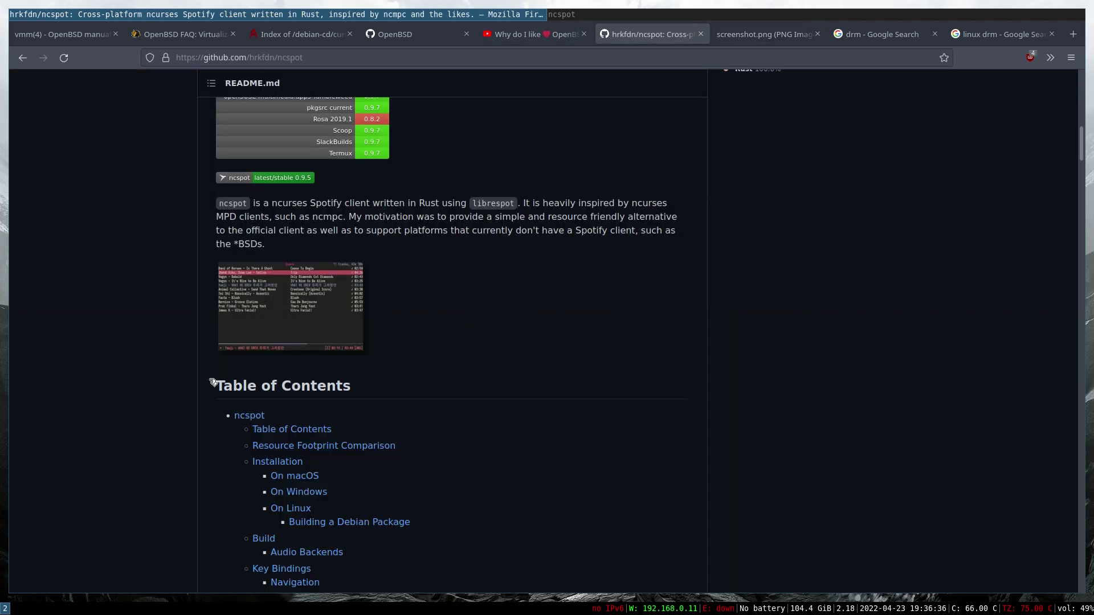
scroll(157, 396, "down", 10)
scroll(160, 391, "down", 1)
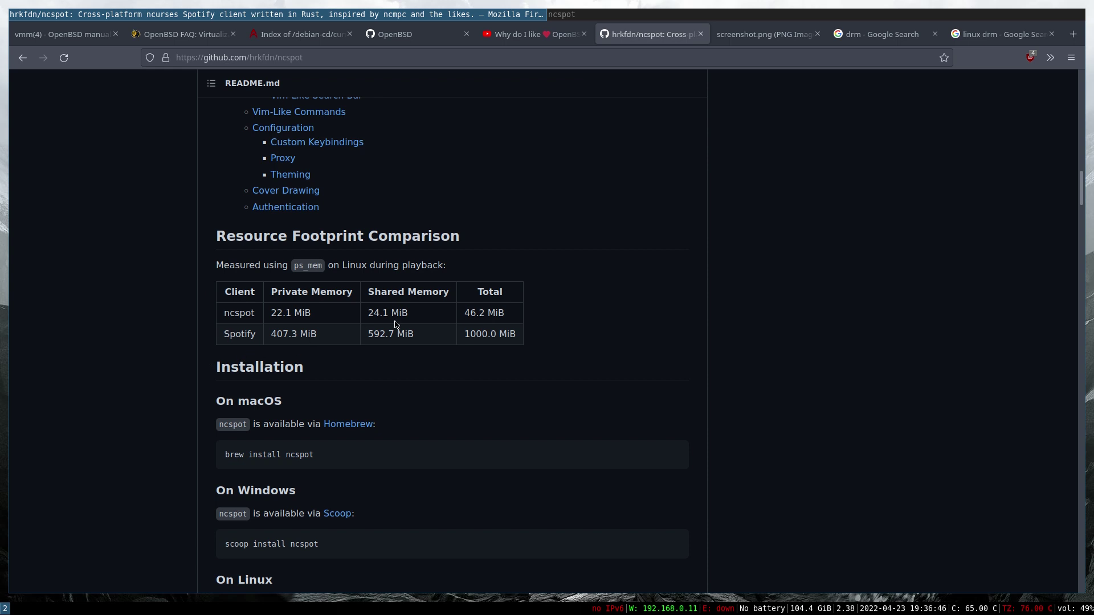
left_click_drag(464, 315, 512, 318)
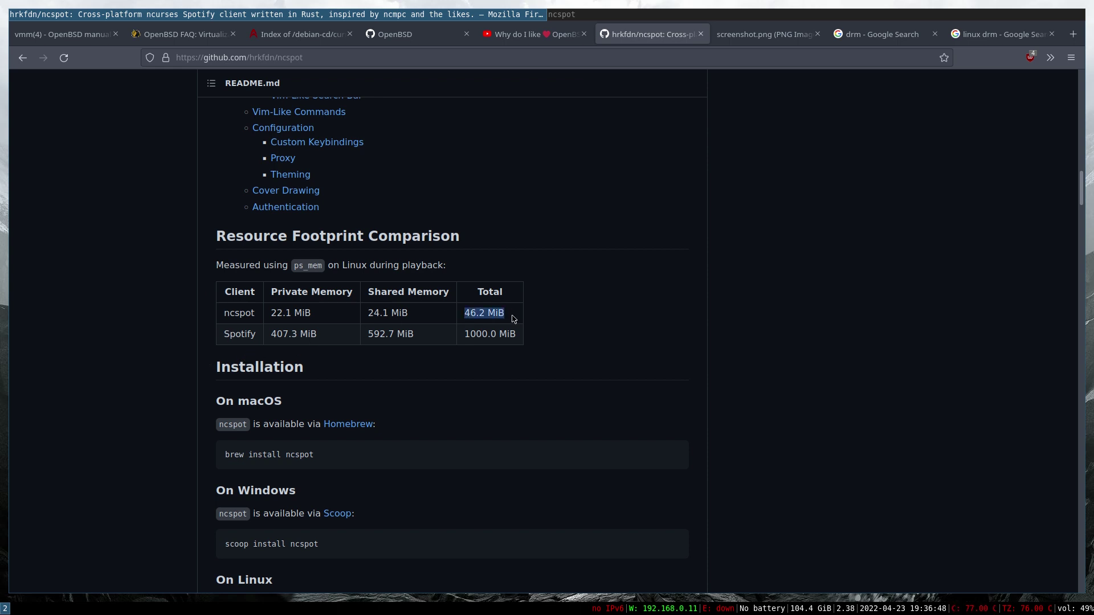
left_click(513, 319)
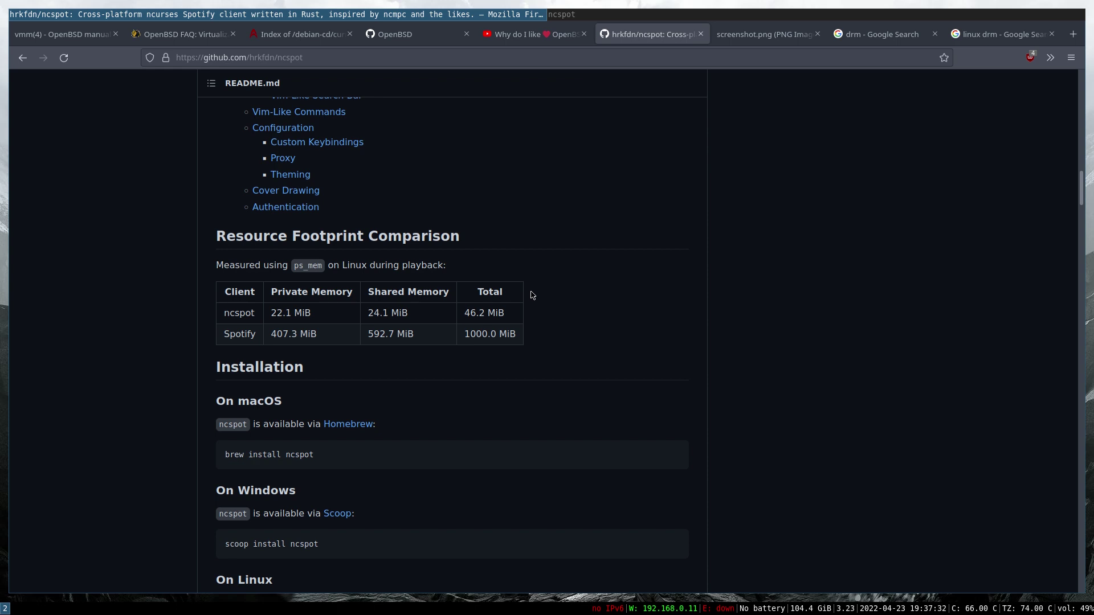
Go back through the README's table of contents to the ncspot description, and switch to the terminal.
scroll(543, 276, "up", 3)
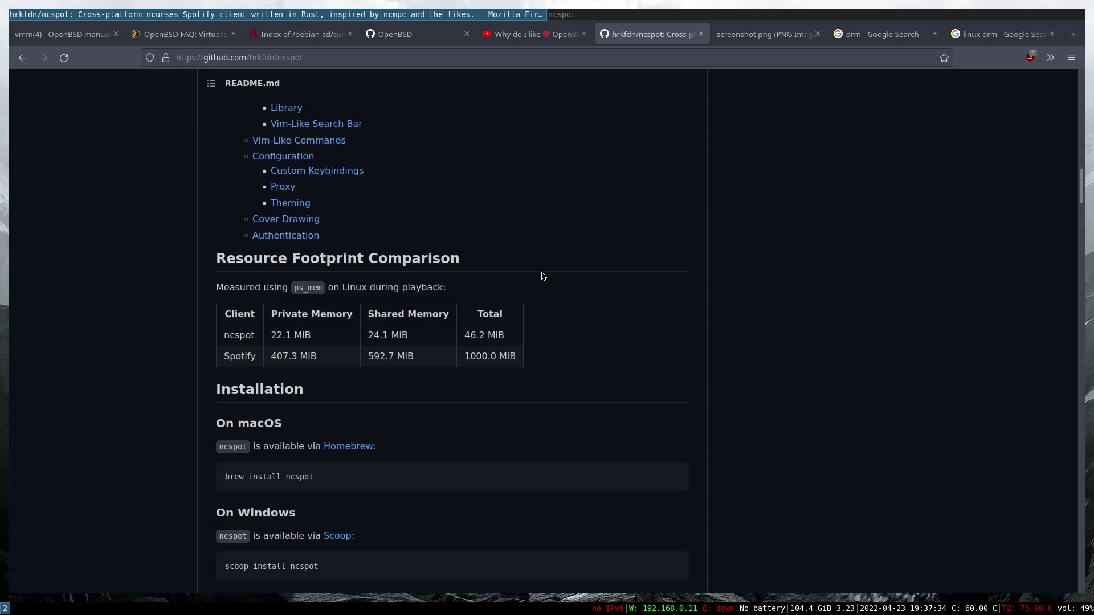
scroll(543, 277, "up", 3)
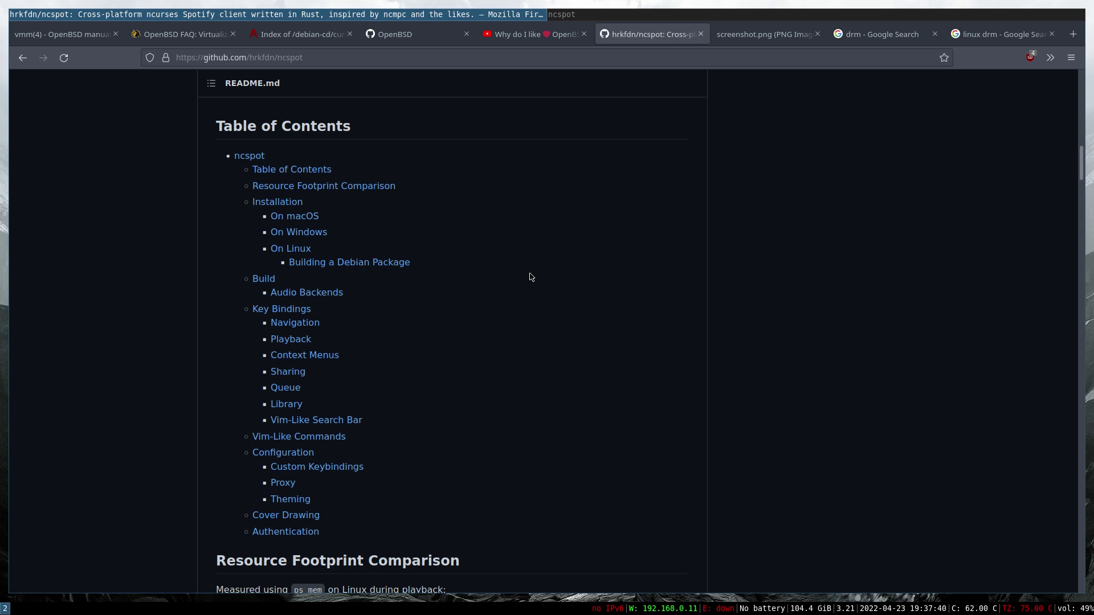
scroll(530, 275, "up", 5)
scroll(530, 280, "up", 1)
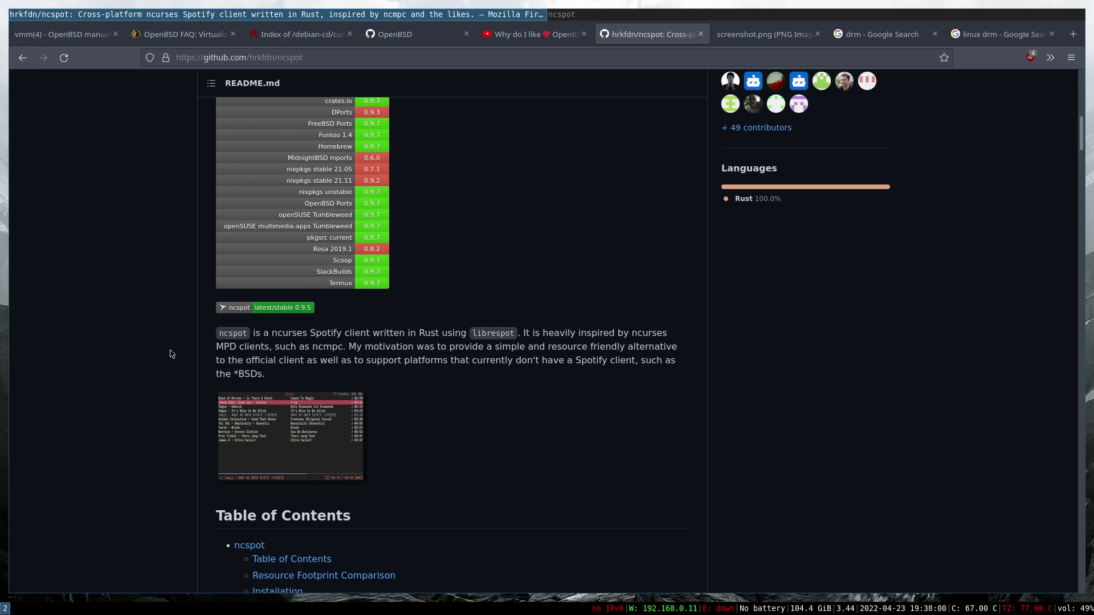
key("super+Right")
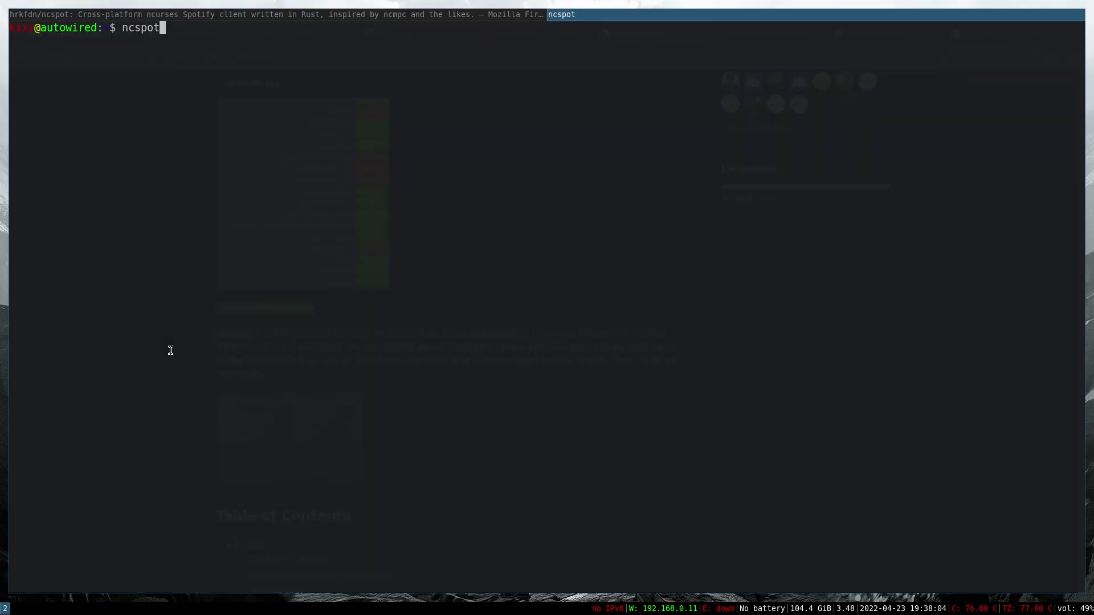
Replace the prompt's text with the package install command "doas pkg_add ncspot" and clear it without running it.
key("ctrl+u")
type("doas pkg_add ")
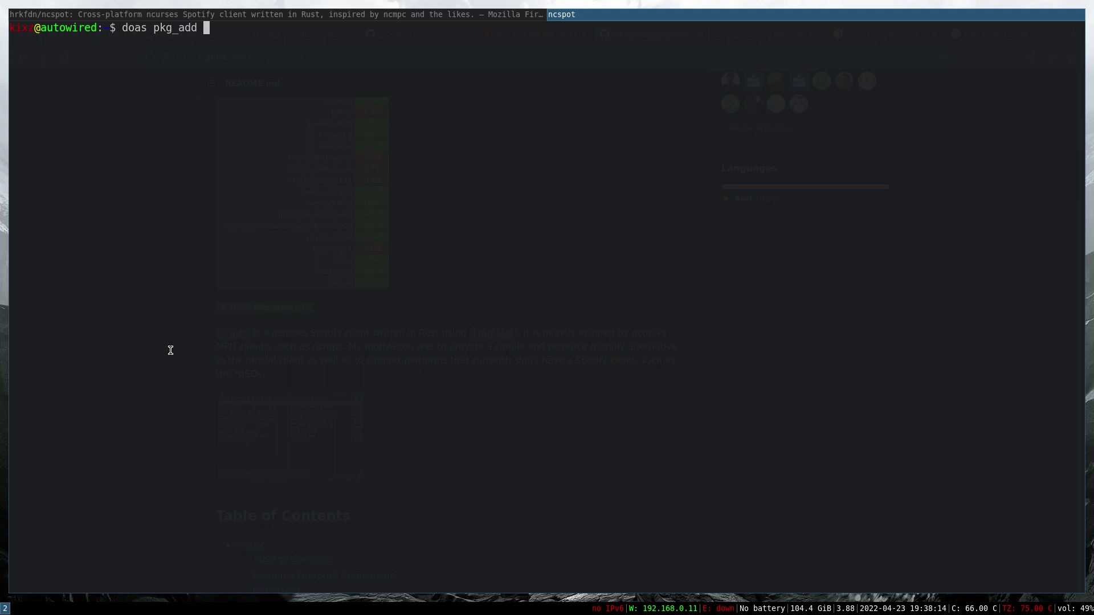
type("ncspot")
key("ctrl+u")
Launch ncspot from the terminal prompt.
type("n")
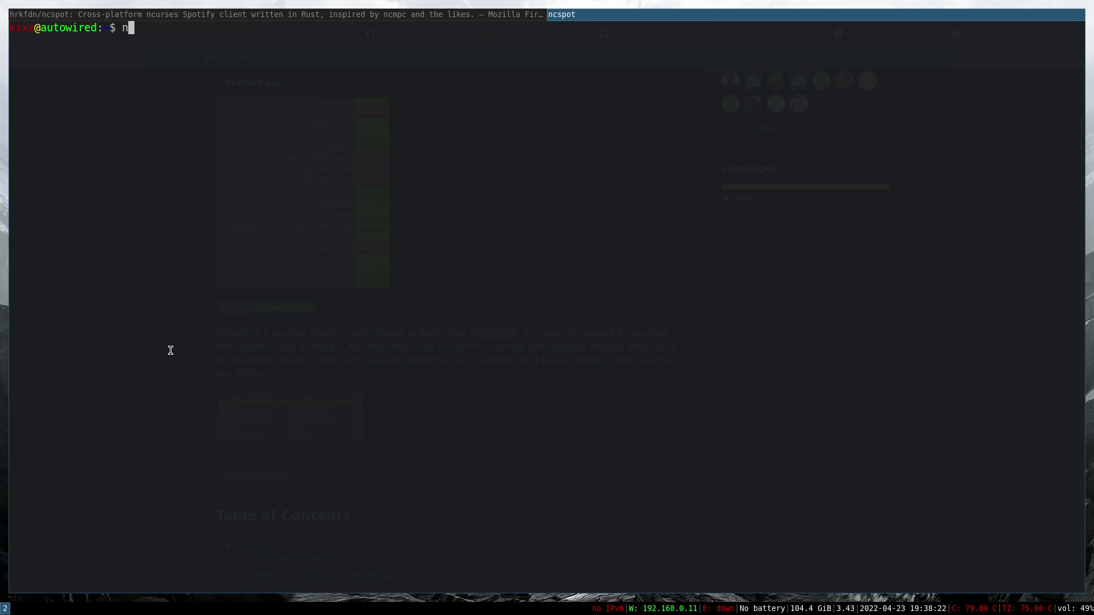
type("cspot")
key("Return")
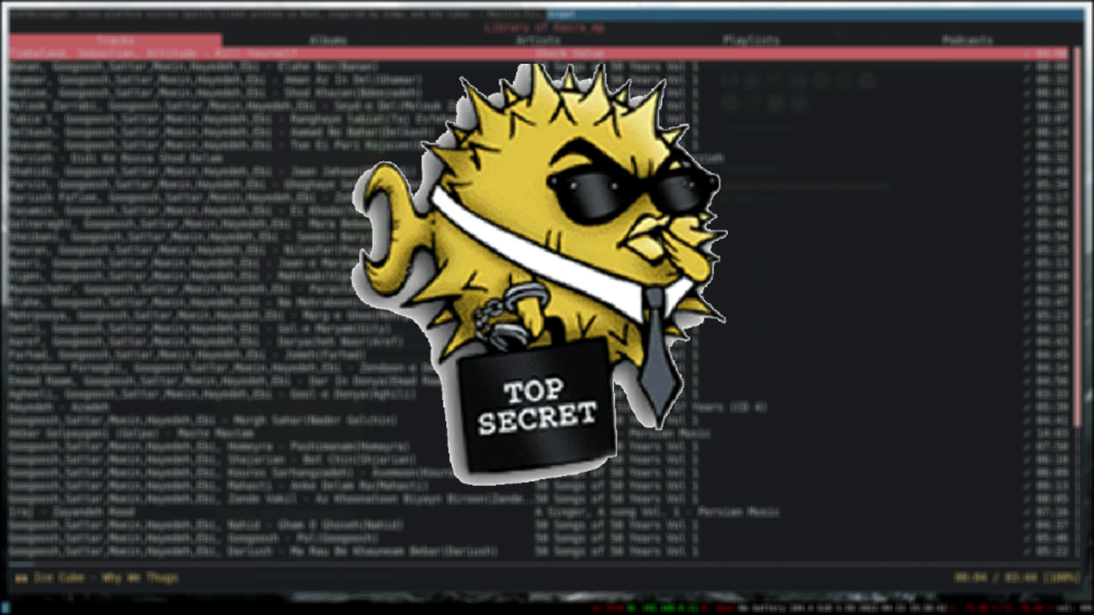
Go through the library's albums and artists to the playlists, and select the Rap playlist.
key("Right")
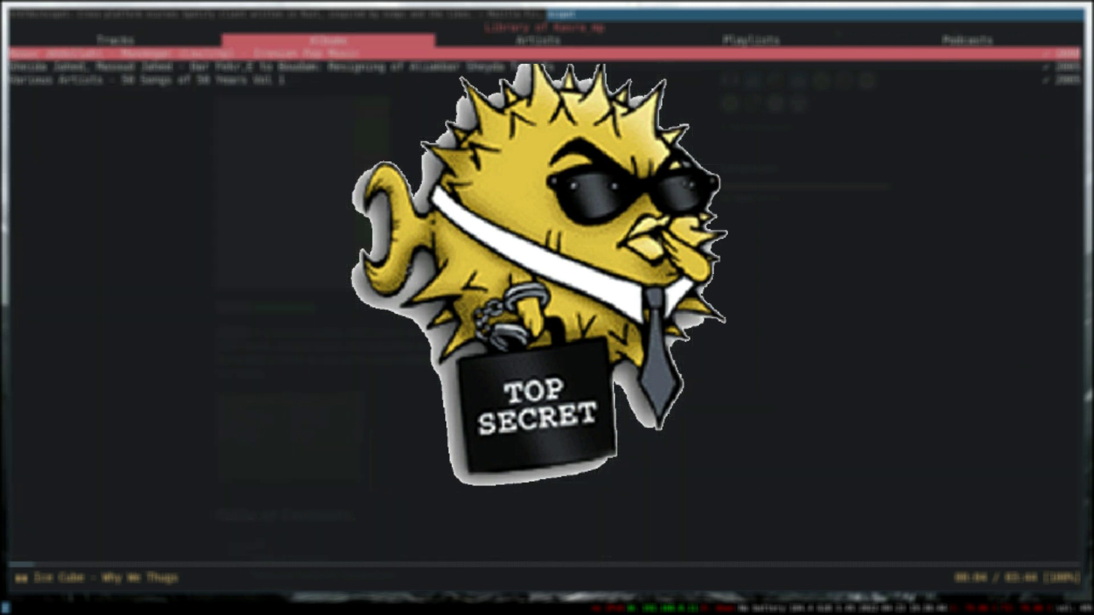
key("Right")
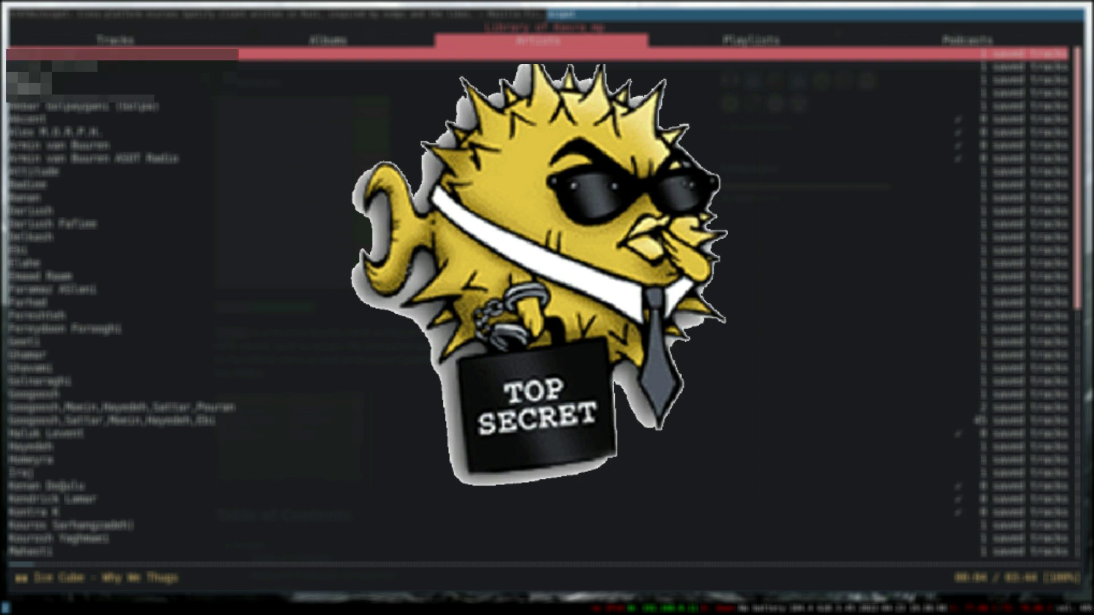
key("Right")
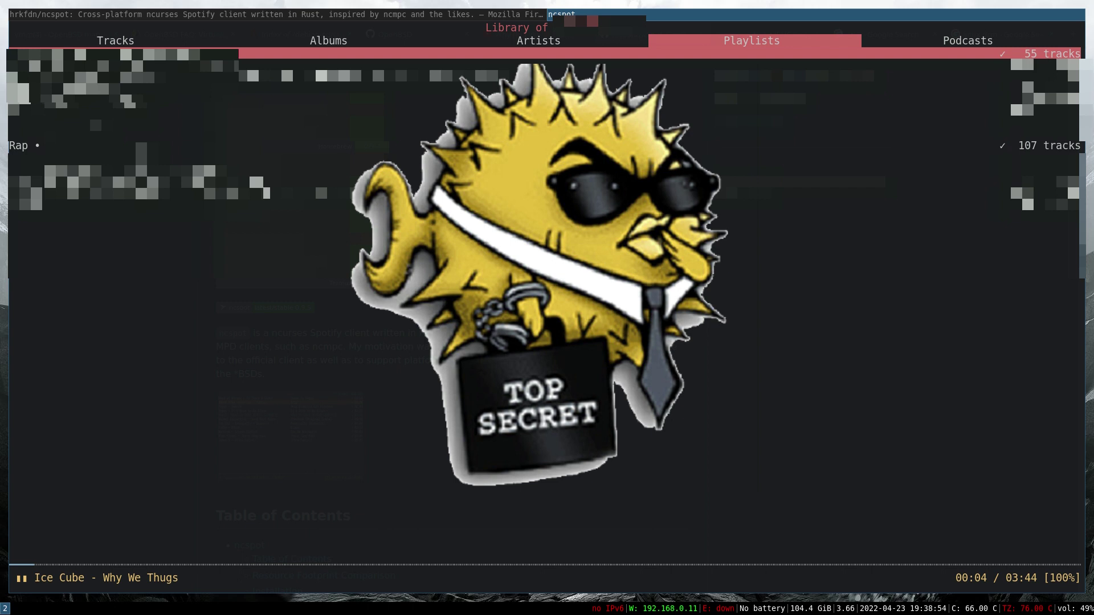
key("Down")
key("Down")
key("Down")
key("Down")
key("Down")
key("Down")
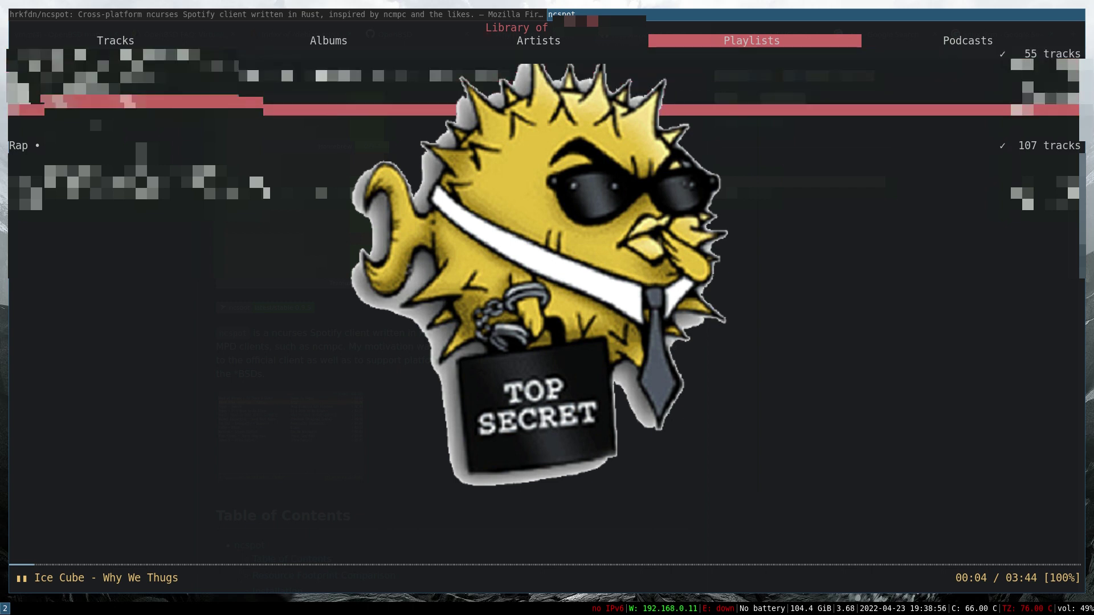
key("Down")
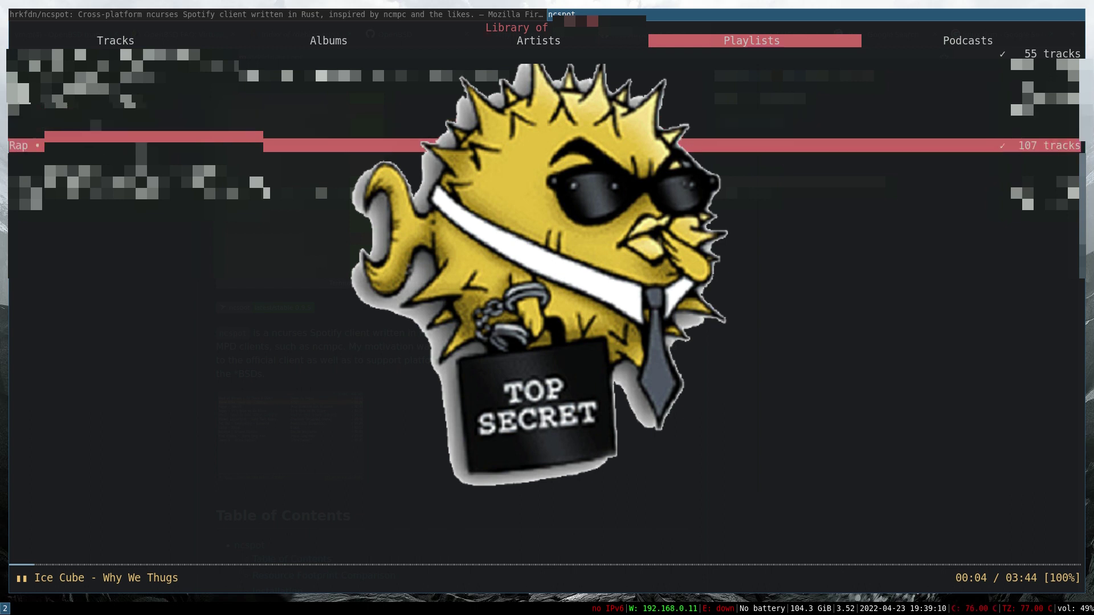
Skip playback to the next track in the queue and pause it.
key("greater")
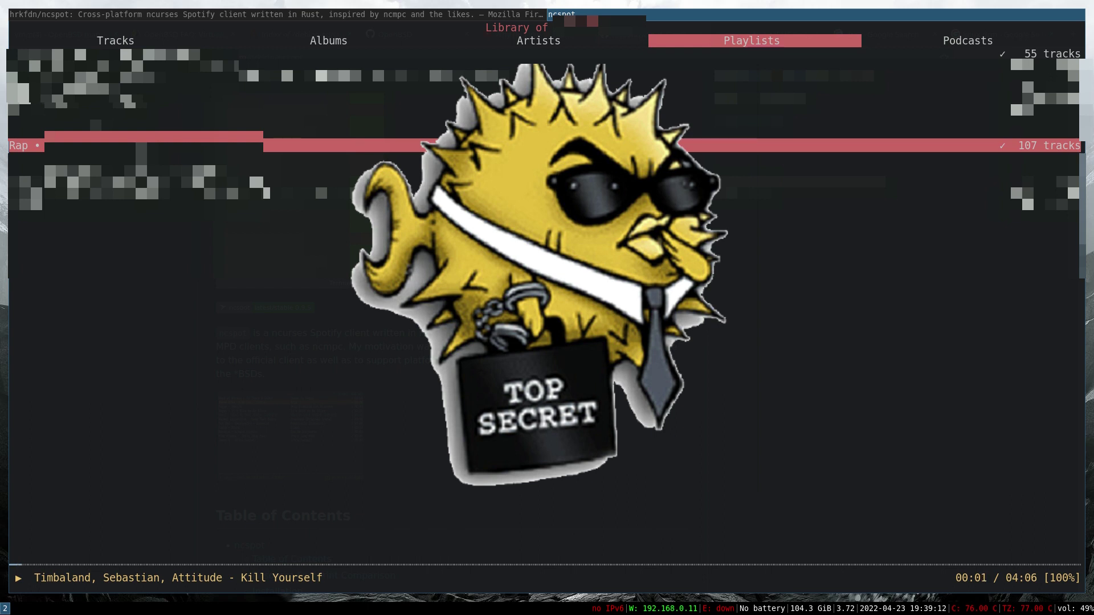
left_click(855, 127)
key("p")
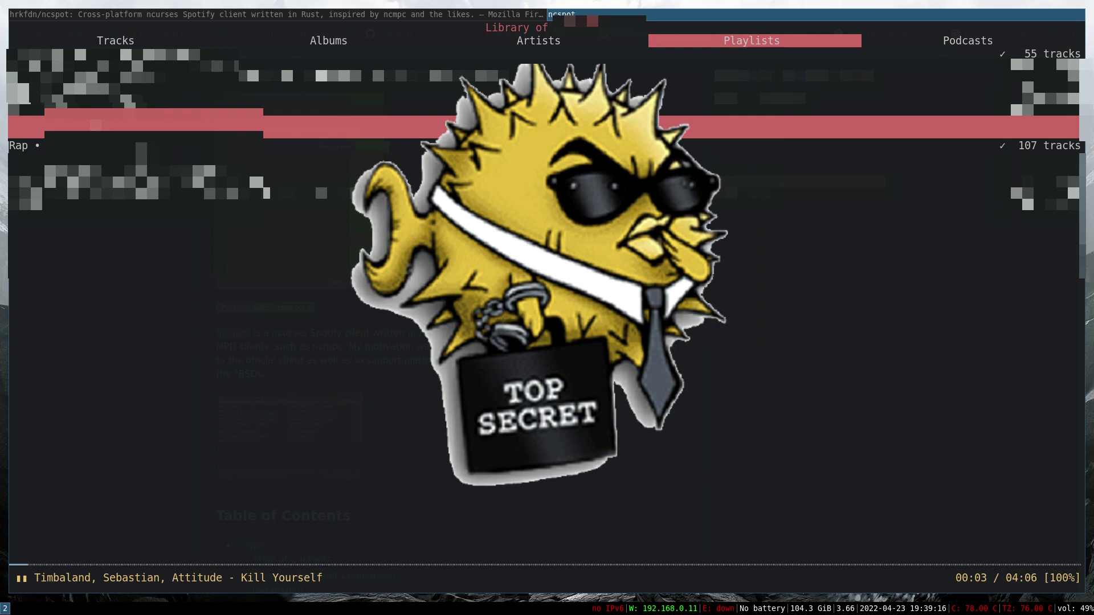
Reselect the Rap playlist, show the play queue, and look through its tracks down the list and back up.
left_click(854, 145)
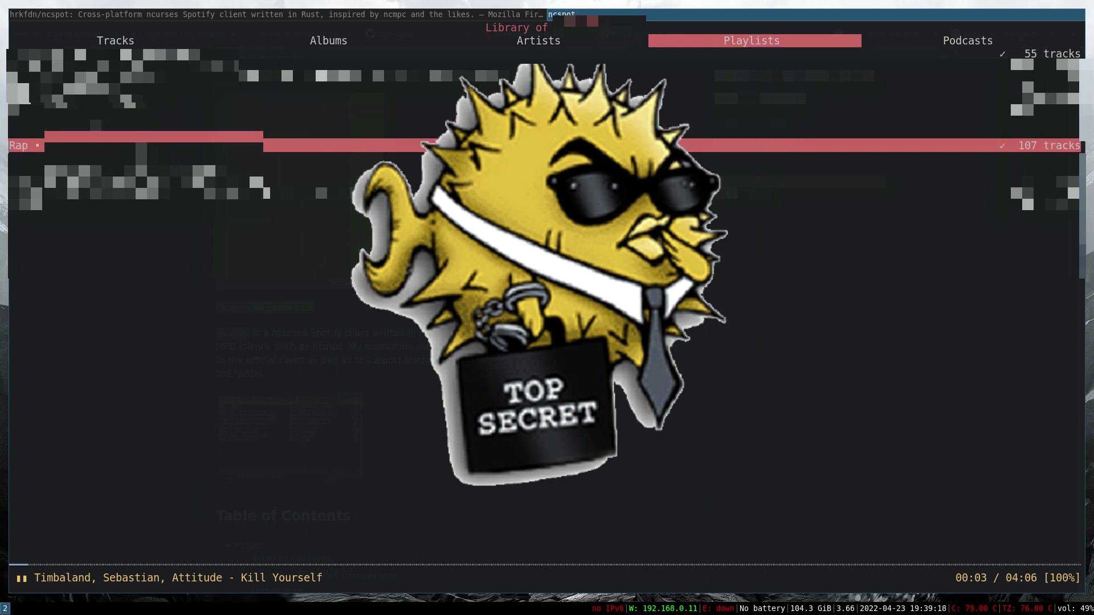
key("Return")
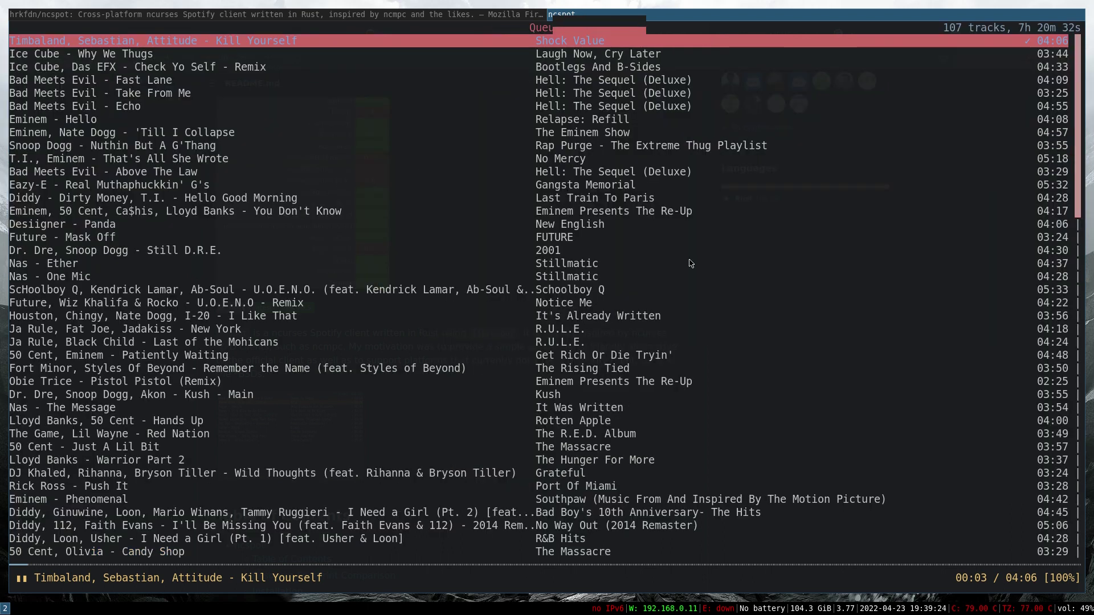
key("Down")
key("Down")
key("Down")
key("Down")
key("Down")
key("Down")
key("Down")
key("Down")
key("Down")
key("Down")
key("Down")
key("Down")
key("Down")
key("Down")
key("Down")
key("Down")
key("Down")
key("Down")
key("Down")
key("Down")
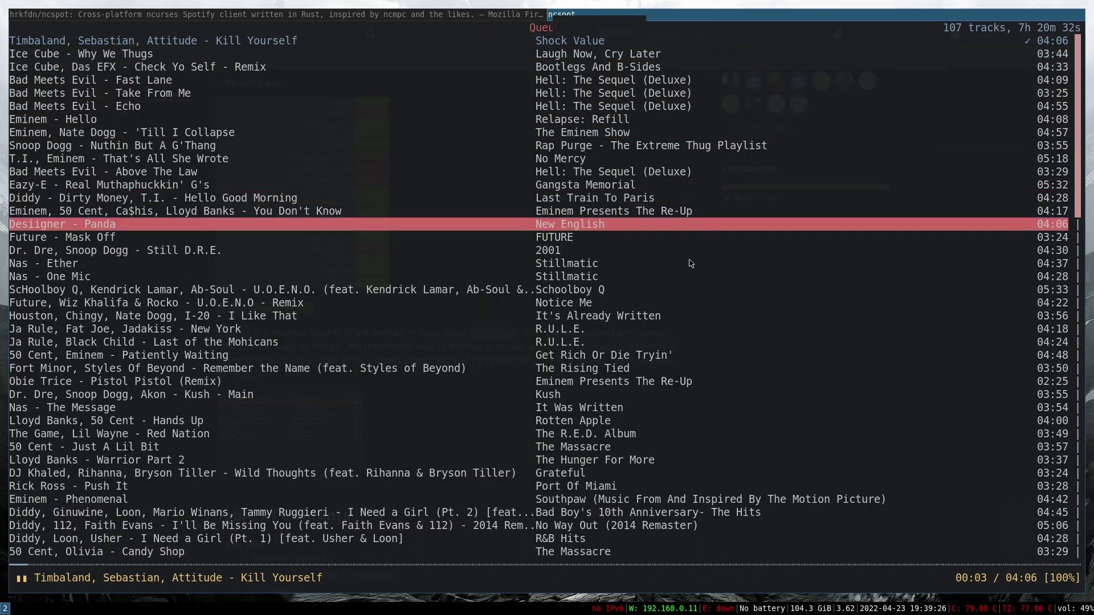
key("Down")
key("Down")
key("Down")
key("Down")
key("Down")
key("Down")
key("Down")
key("Up")
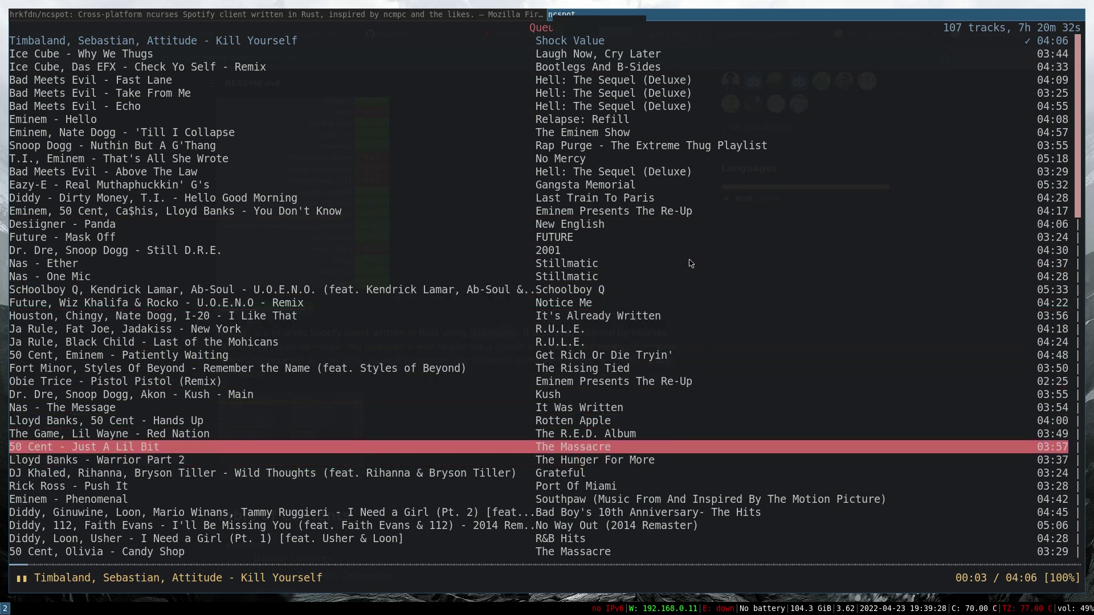
key("Up")
key("Up")
key("Up")
key("Up")
key("Up")
key("Up")
key("Up")
key("Up")
key("Up")
key("Up")
key("Up")
key("Up")
key("Up")
key("Up")
key("Up")
key("Up")
key("Up")
key("Up")
key("Up")
key("Up")
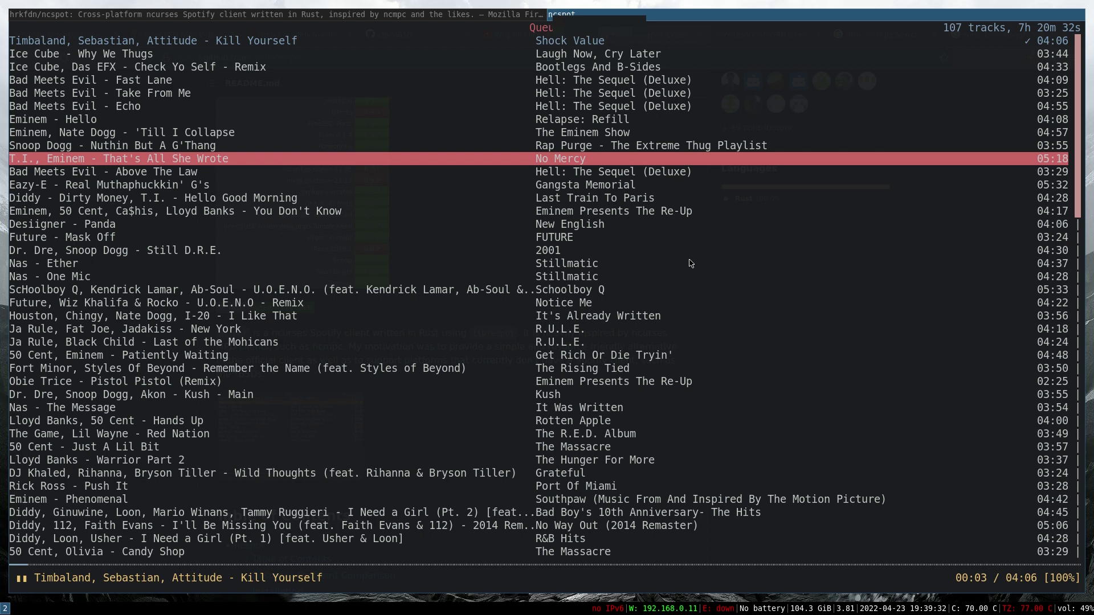
Search for "linkin park" in ncspot and select the track Numb from Meteora in the results.
key("F2")
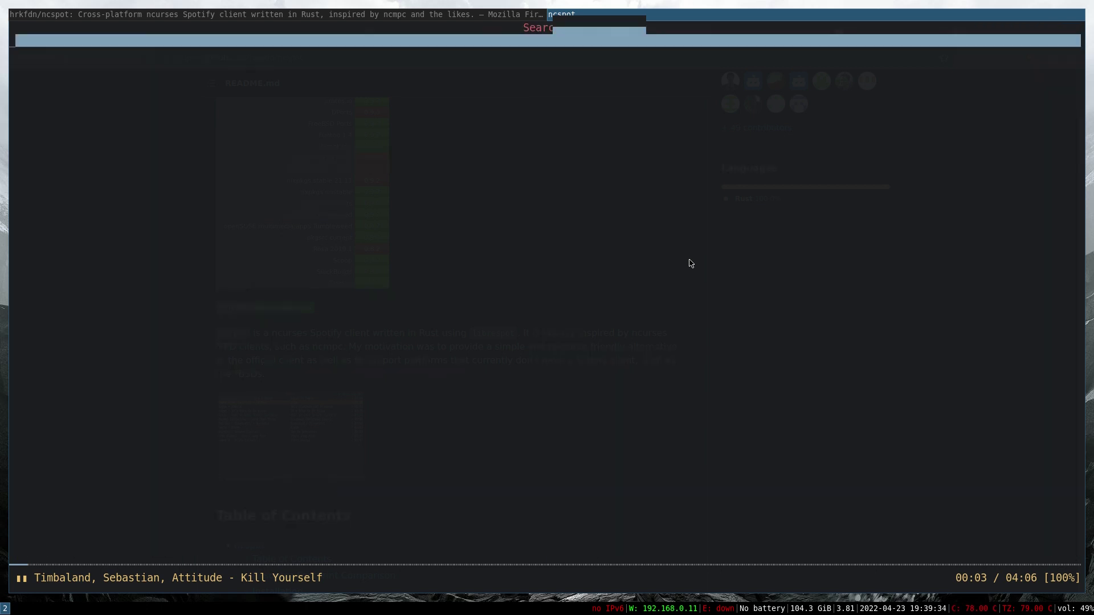
type("linkin park")
key("Return")
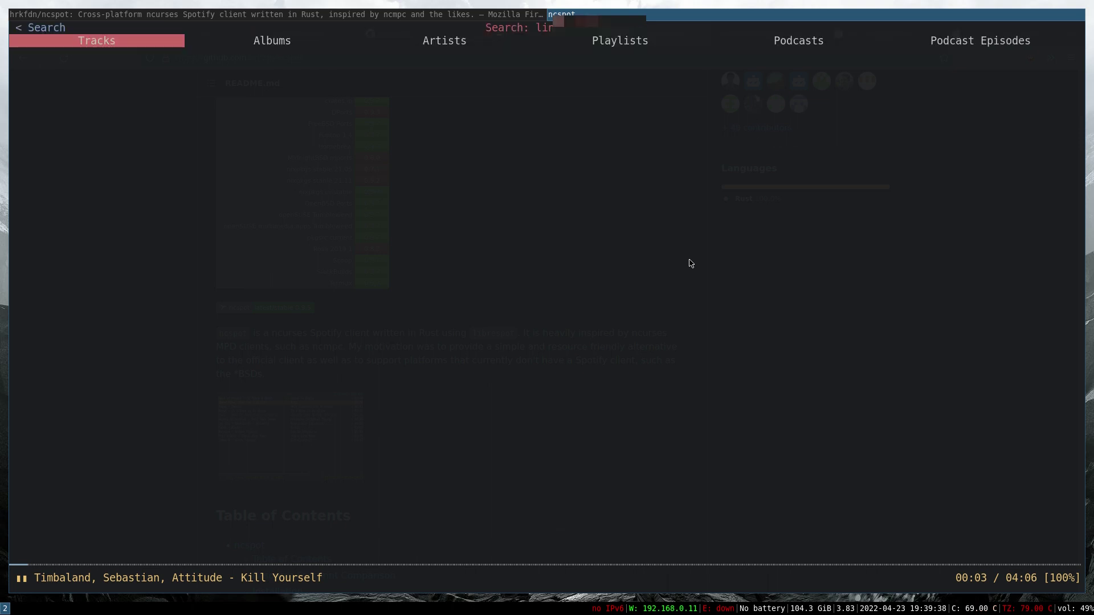
key("Down")
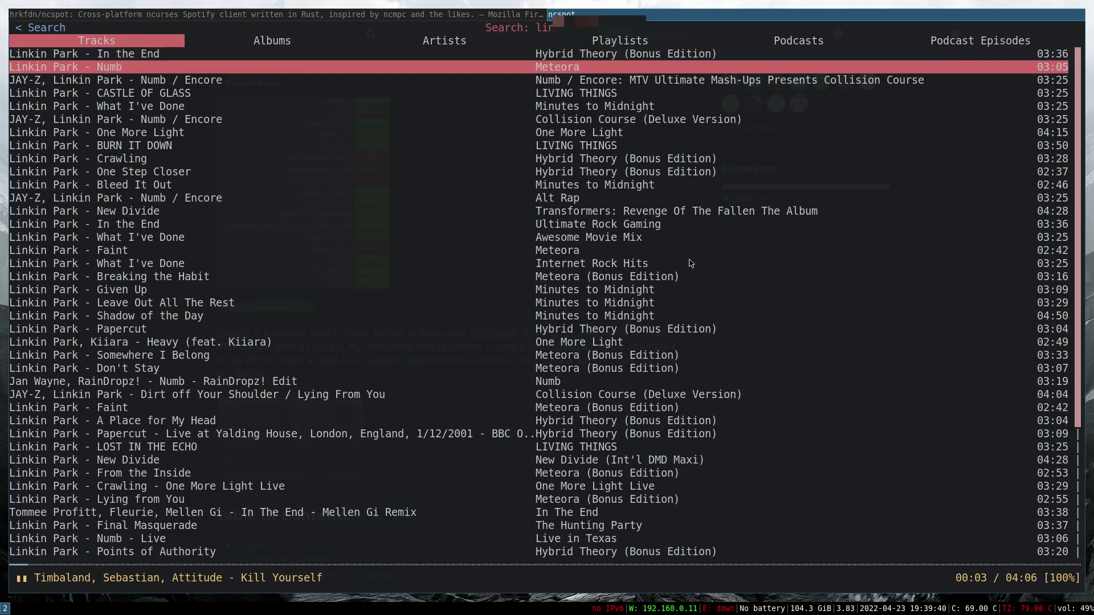
Look through the Linkin Park track results further down the list.
key("Down")
key("Down")
key("Down")
key("Down")
key("Down")
key("Down")
key("Down")
key("Down")
key("Down")
key("Down")
key("Down")
key("Down")
key("Down")
key("Down")
key("Down")
key("Down")
key("Down")
key("Down")
key("Down")
key("Down")
Browse the album, artist, playlist, podcast and podcast episode results for the search, and return to the artist results.
key("Right")
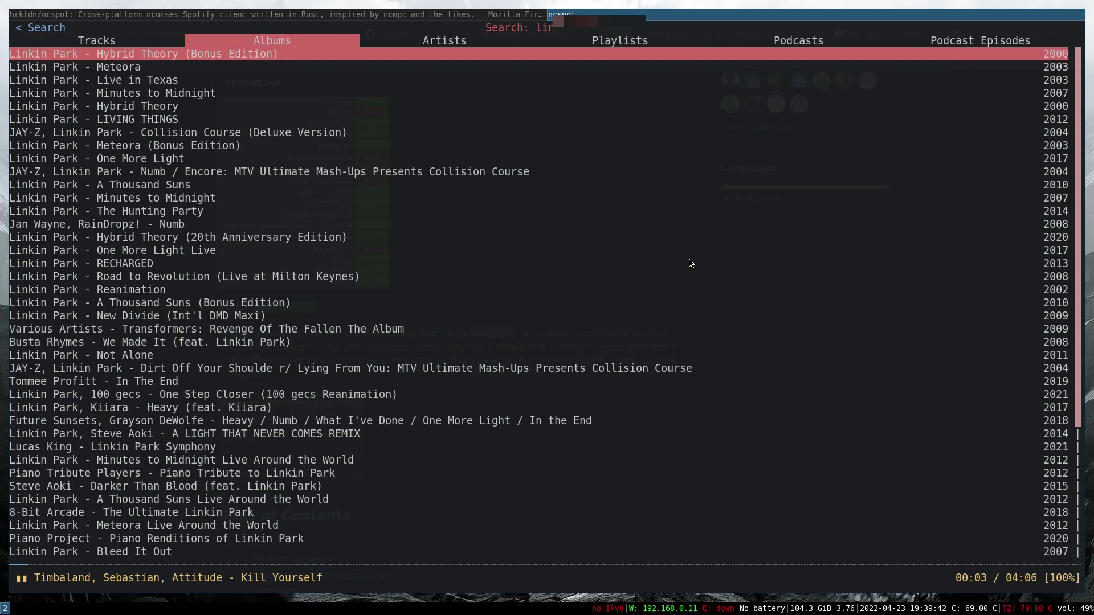
key("Right")
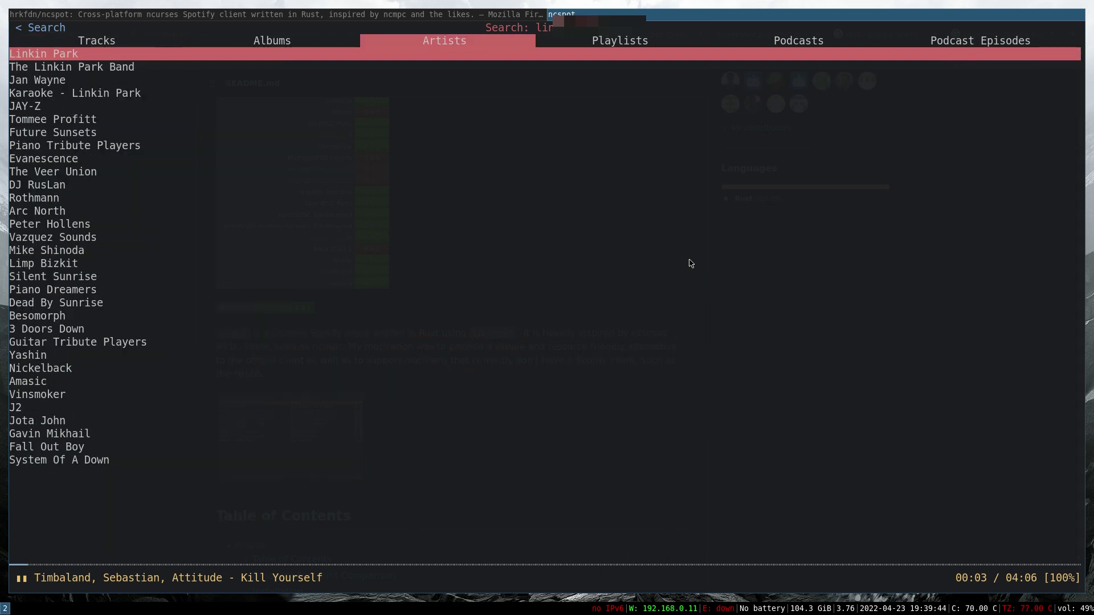
key("Right")
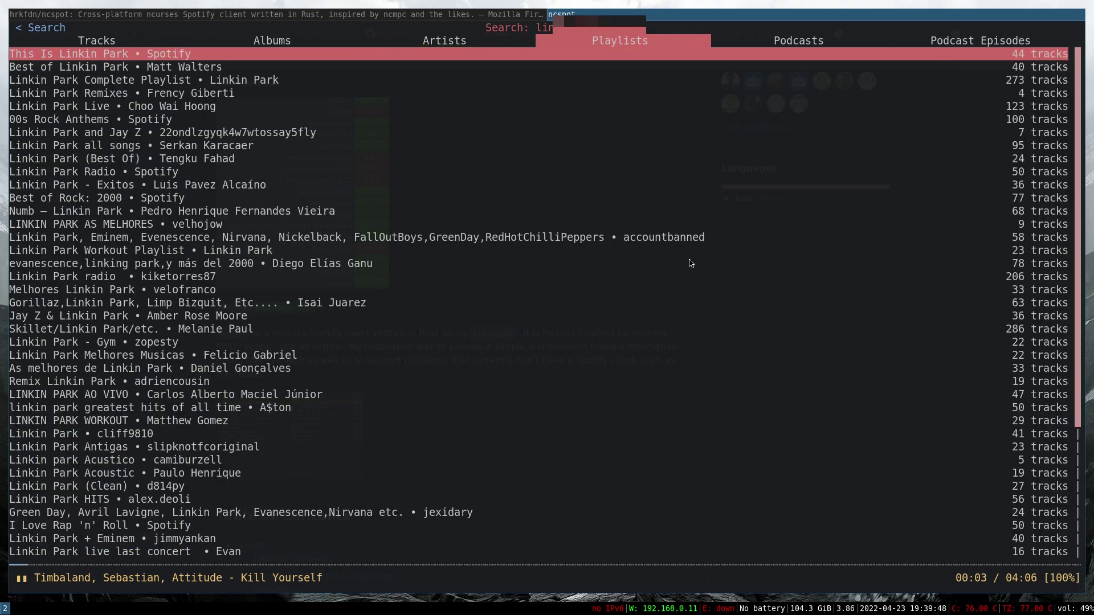
key("Right")
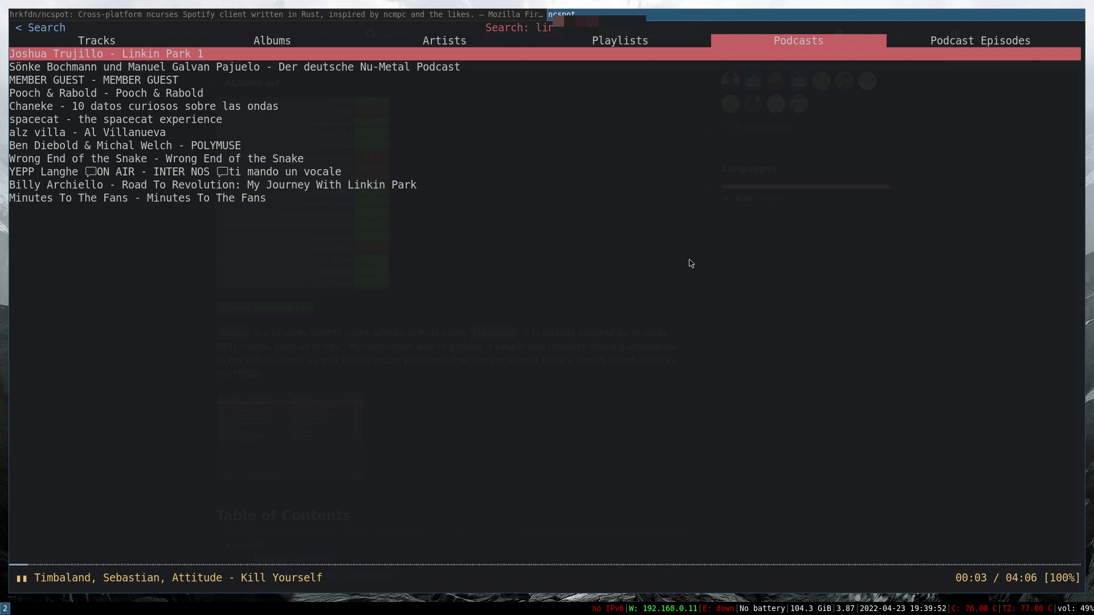
key("Right")
key("Left")
key("Left")
key("Left")
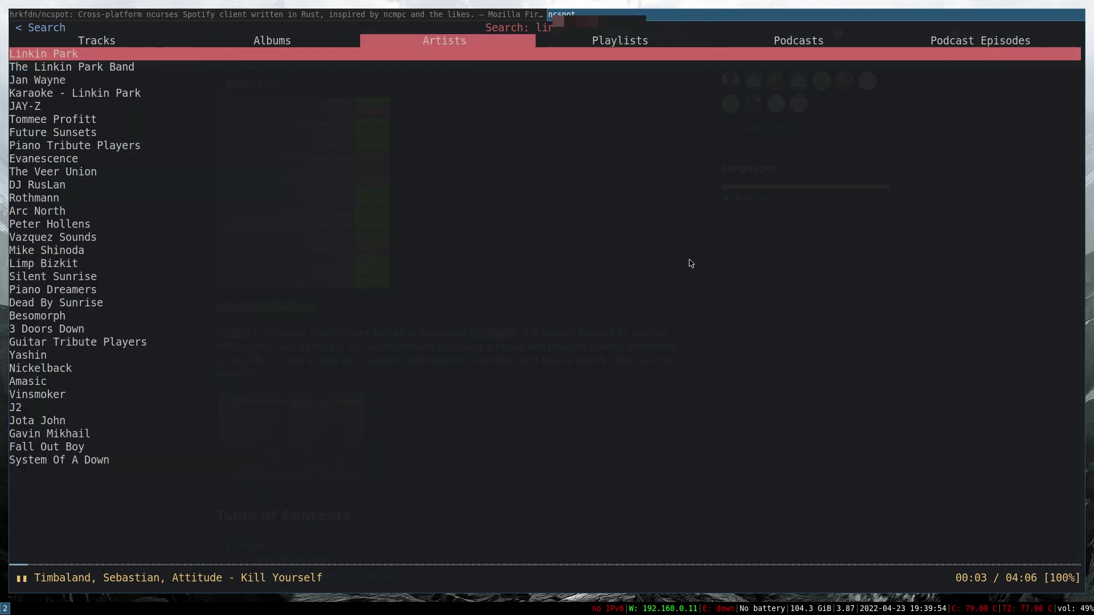
Show ncspot's keybindings help, go back to the results, and reopen the help to read through the whole list and return to its beginning.
key("question")
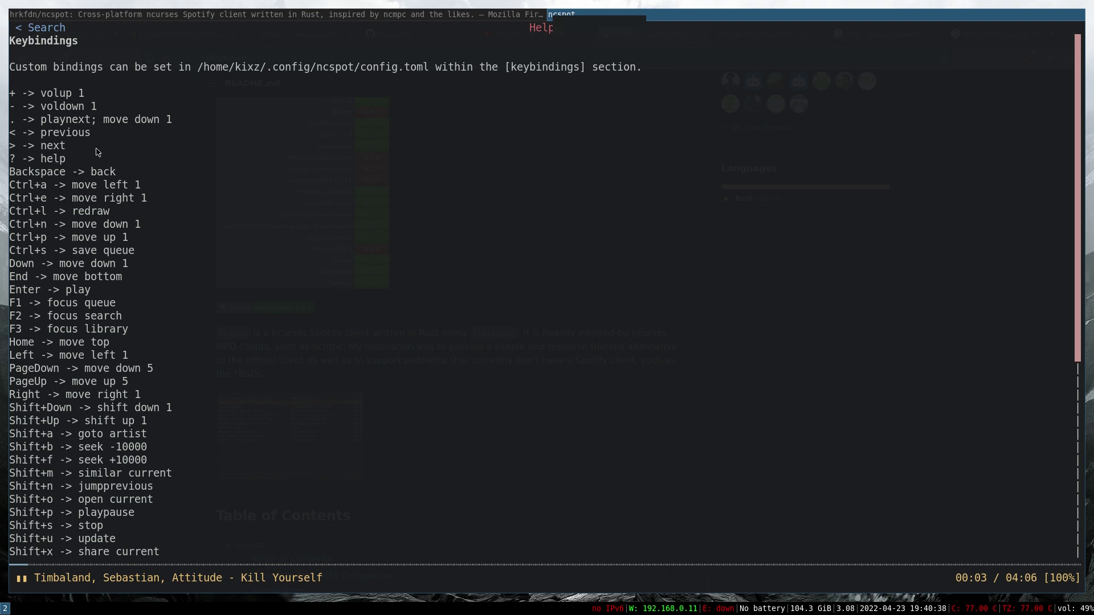
key("BackSpace")
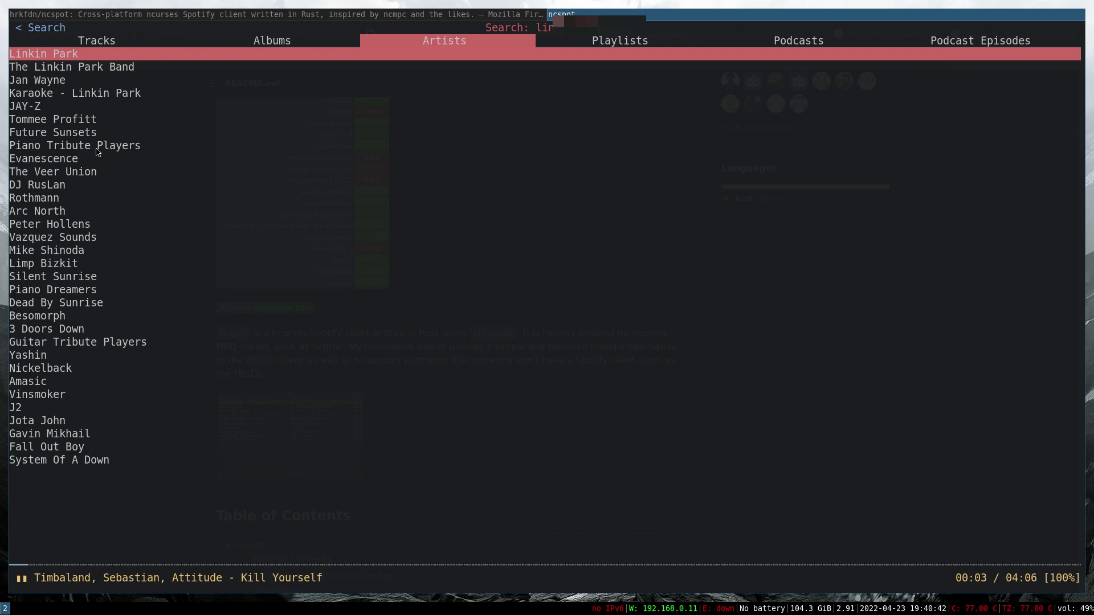
key("question")
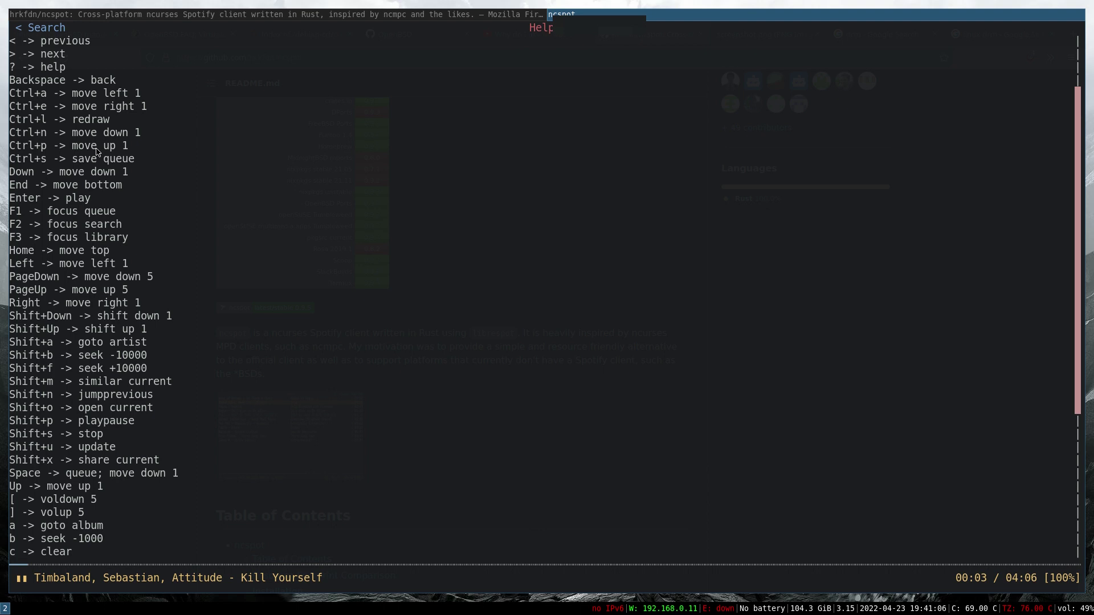
scroll(97, 151, "down", 5)
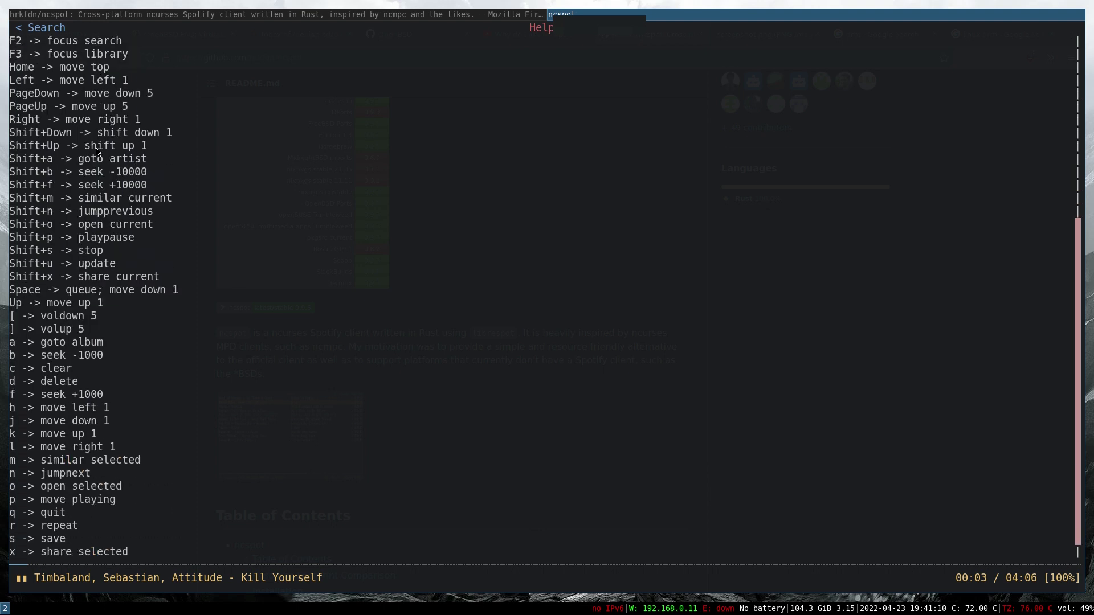
scroll(96, 151, "up", 5)
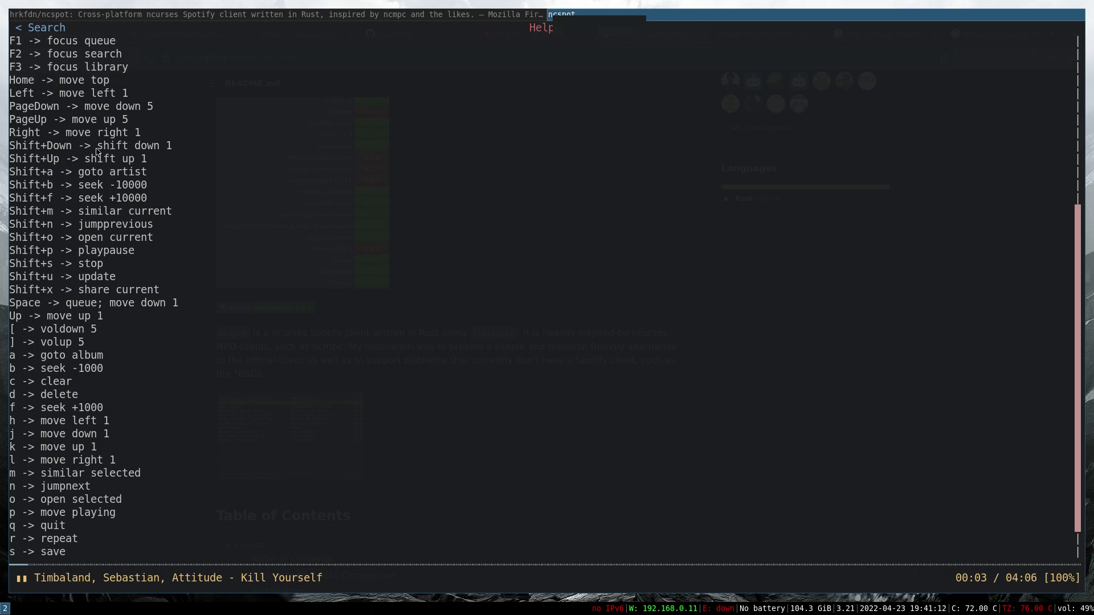
scroll(97, 151, "up", 2)
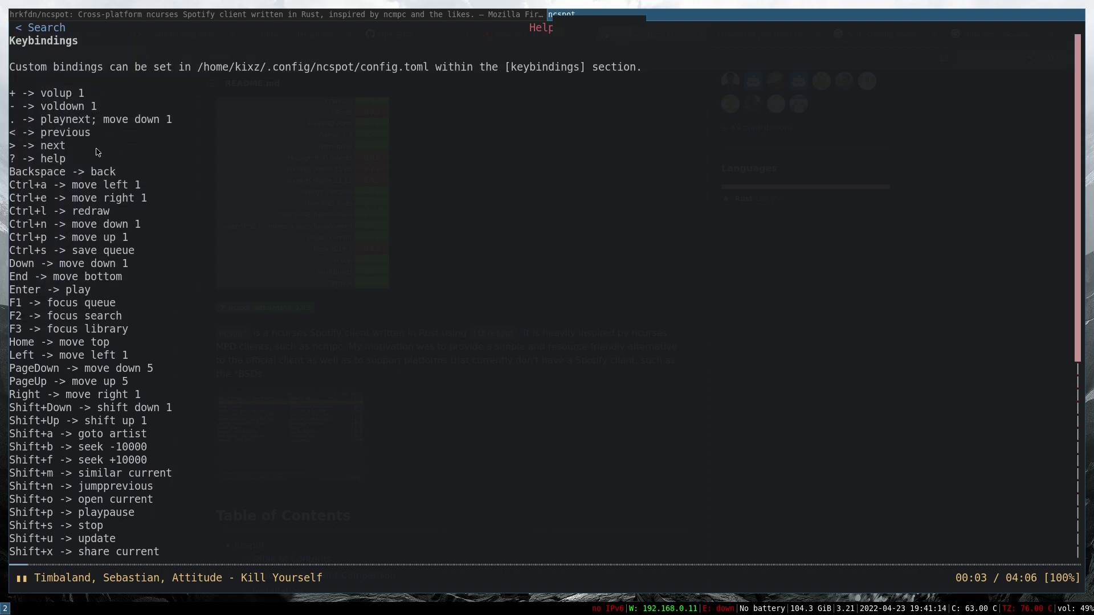